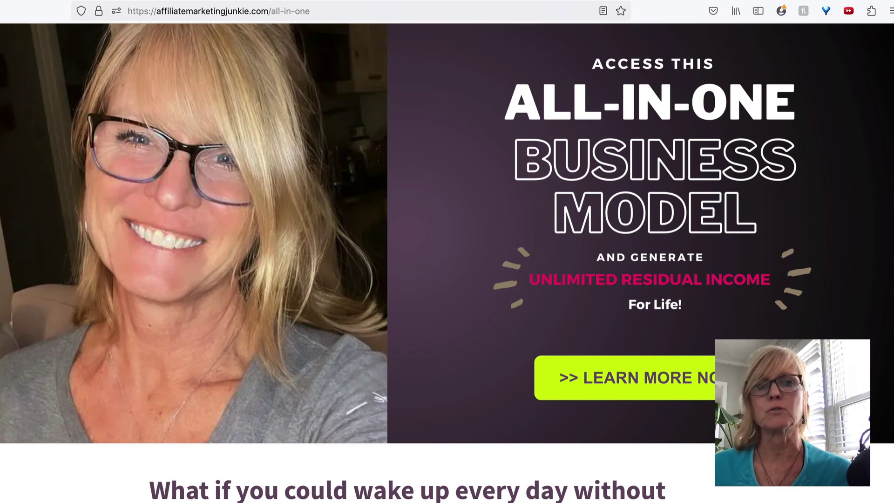
- Scroll the All-In-One landing page and open the Almost There! sign-up popup from LEARN MORE NOW
{"action": "scroll", "coordinate": [508, 91], "scroll_direction": "down", "scroll_amount": 6}
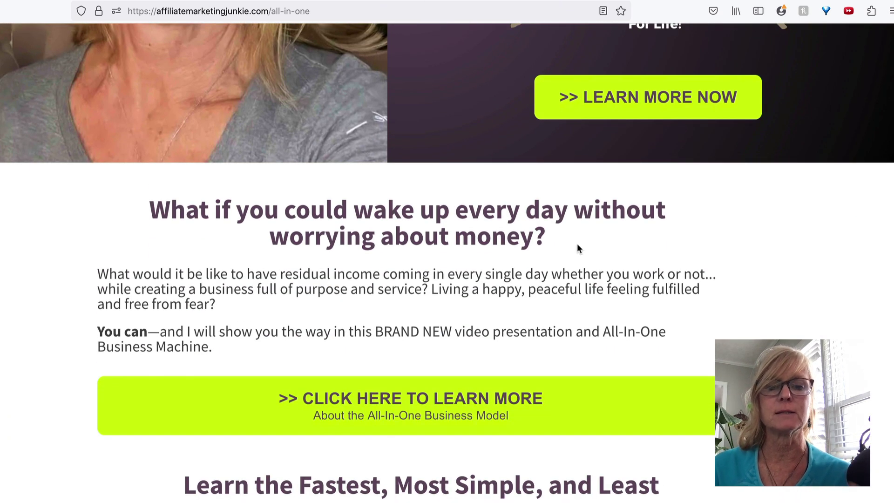
{"action": "scroll", "coordinate": [578, 247], "scroll_direction": "down", "scroll_amount": 4}
{"action": "scroll", "coordinate": [577, 247], "scroll_direction": "up", "scroll_amount": 10}
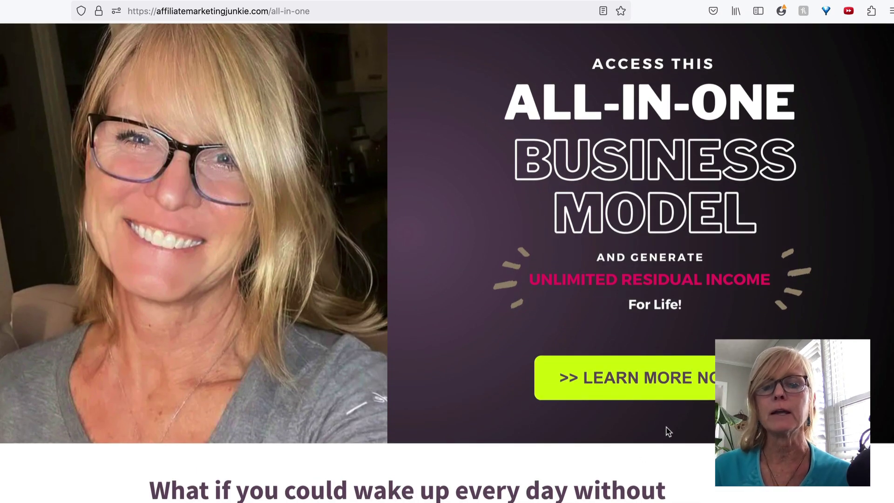
{"action": "left_click", "coordinate": [665, 399]}
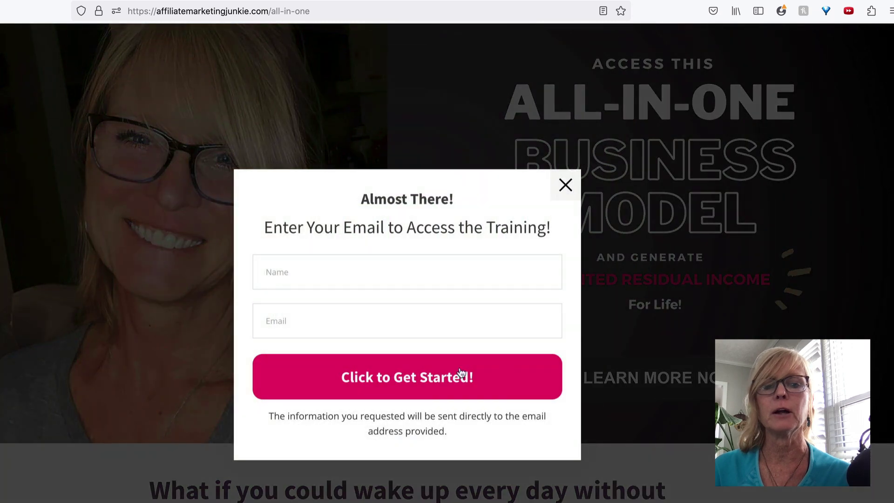
{"action": "left_click", "coordinate": [565, 184]}
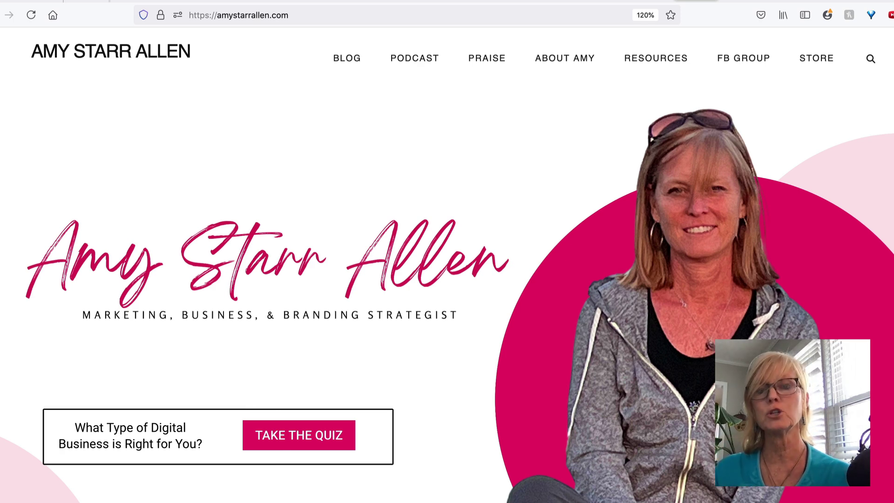
- Switch to the Best Landing Page Builder for Small Business blog post and scroll through it
{"action": "left_click", "coordinate": [738, 2]}
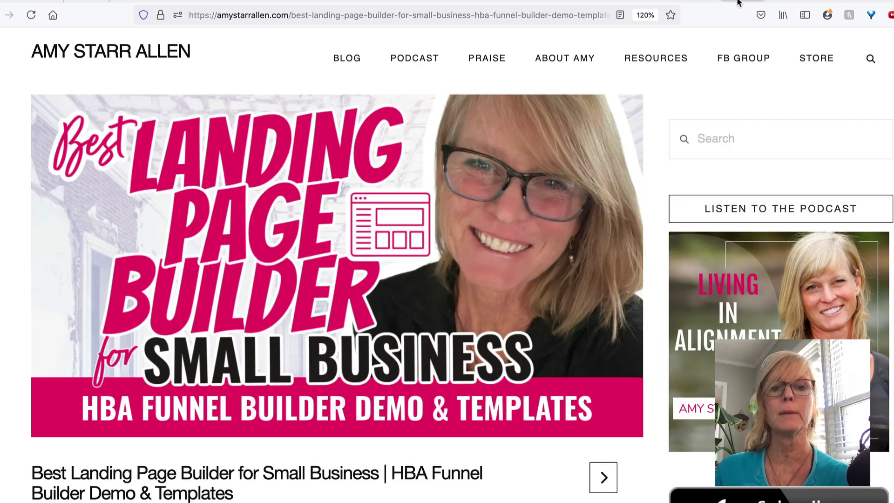
{"action": "scroll", "coordinate": [371, 299], "scroll_direction": "down", "scroll_amount": 10}
{"action": "scroll", "coordinate": [371, 299], "scroll_direction": "up", "scroll_amount": 10}
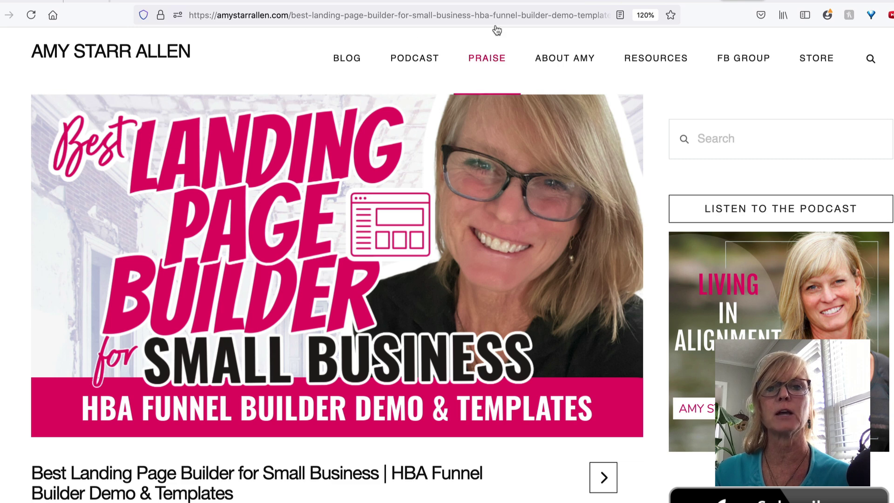
{"action": "mouse_move", "coordinate": [442, 254]}
{"action": "scroll", "coordinate": [443, 254], "scroll_direction": "down", "scroll_amount": 2}
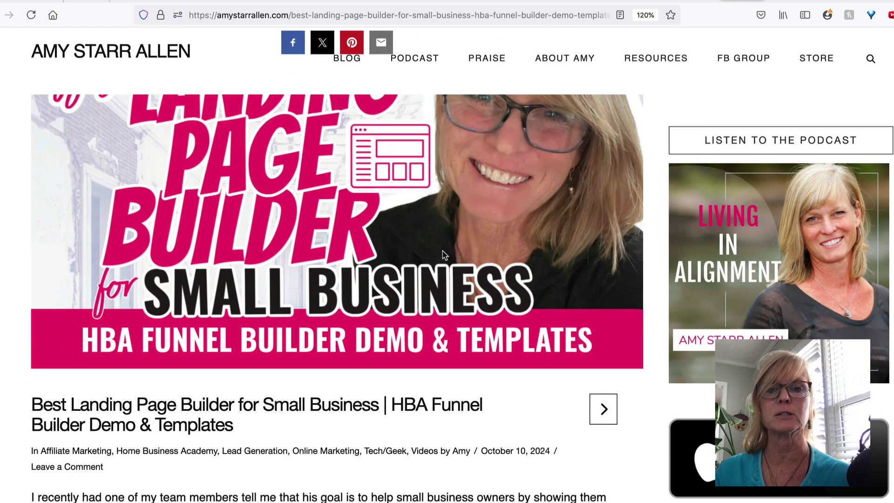
{"action": "scroll", "coordinate": [442, 254], "scroll_direction": "up", "scroll_amount": 2}
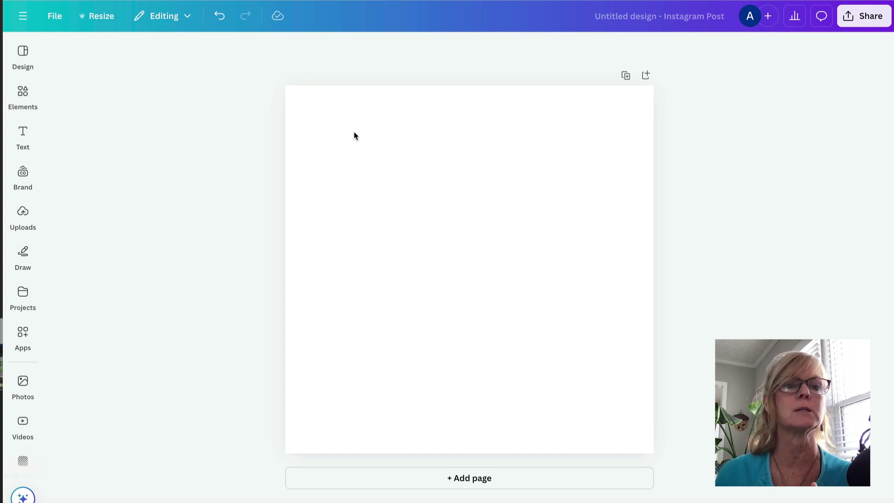
- Search Canva's Elements for 'qr code' and launch the QR code generator app
{"action": "left_click", "coordinate": [26, 98]}
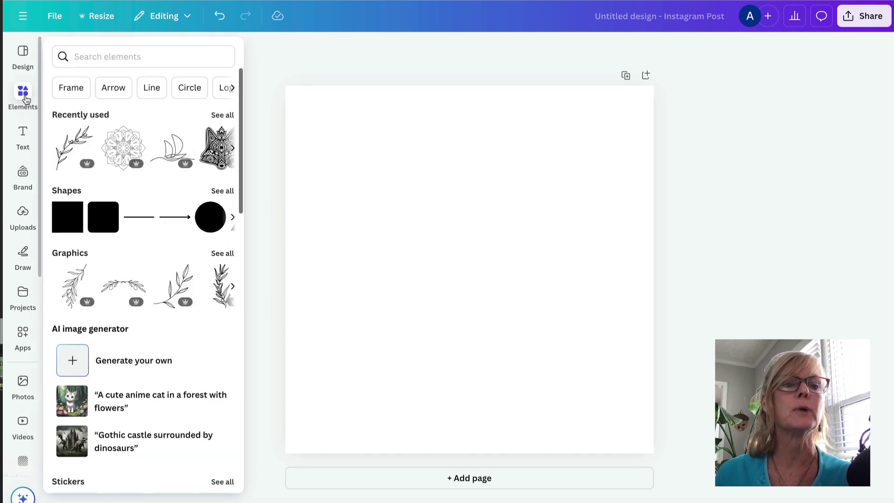
{"action": "left_click", "coordinate": [88, 56]}
{"action": "type", "text": "qr code"}
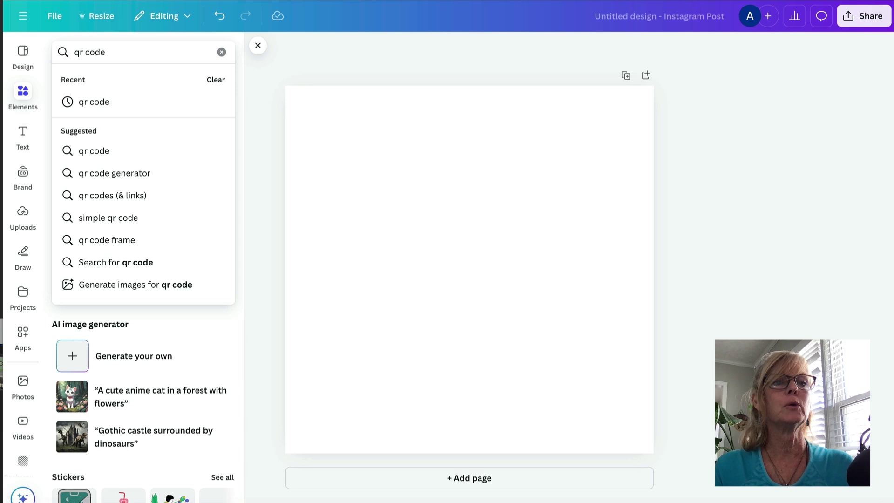
{"action": "key", "text": "Return"}
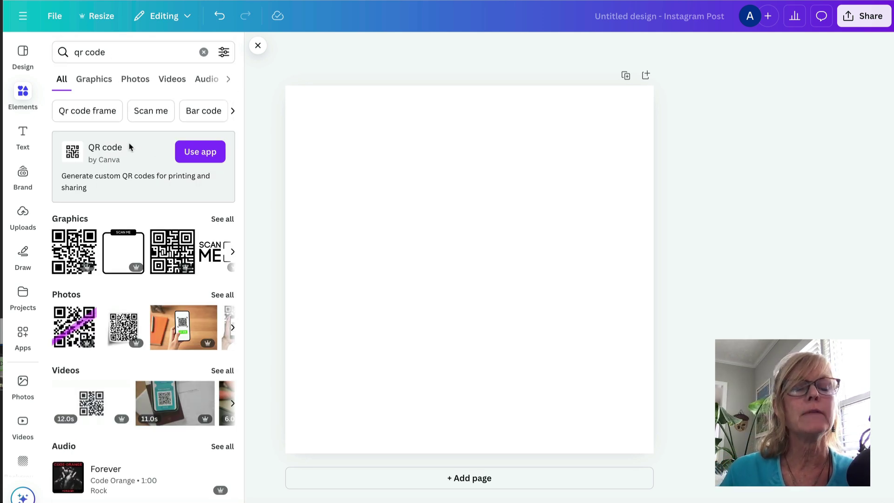
{"action": "left_click", "coordinate": [203, 153]}
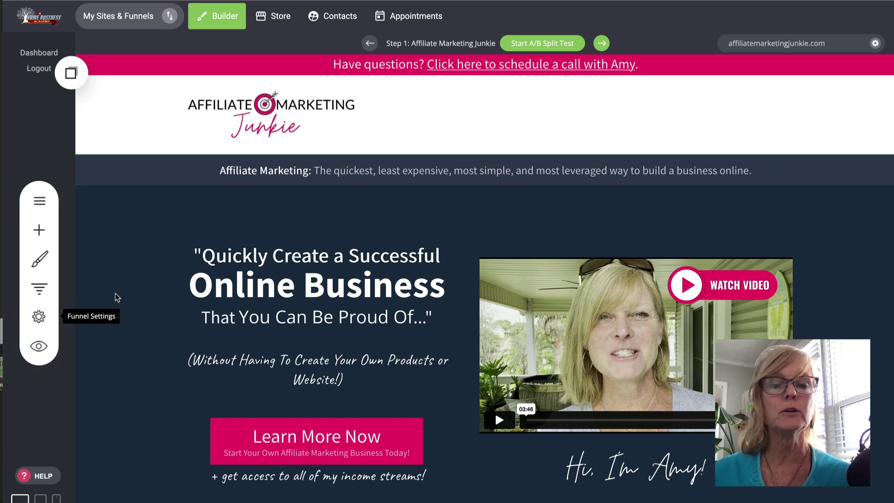
- Open Funnel Settings and browse the URL Redirects list with its /bundle and /faq rules
{"action": "left_click", "coordinate": [38, 318]}
{"action": "left_click", "coordinate": [42, 281]}
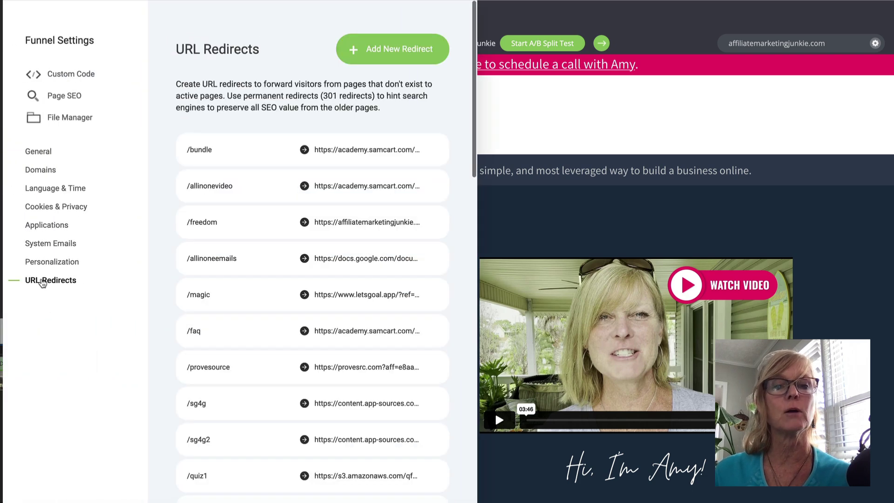
{"action": "scroll", "coordinate": [288, 357], "scroll_direction": "down", "scroll_amount": 10}
{"action": "scroll", "coordinate": [289, 356], "scroll_direction": "up", "scroll_amount": 10}
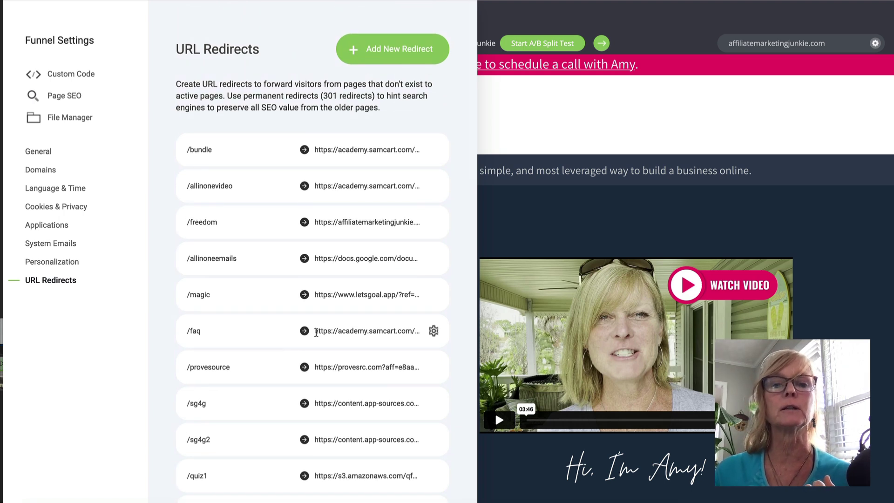
{"action": "scroll", "coordinate": [317, 332], "scroll_direction": "down", "scroll_amount": 1}
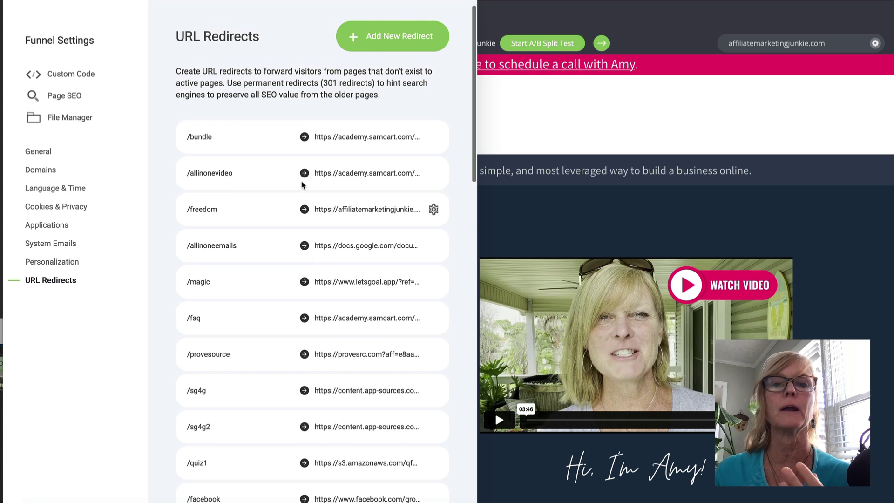
- Review the /bundle redirect's full destination URL, then cancel the edit without saving
{"action": "left_click", "coordinate": [434, 137]}
{"action": "left_click", "coordinate": [405, 201]}
{"action": "key", "text": "End"}
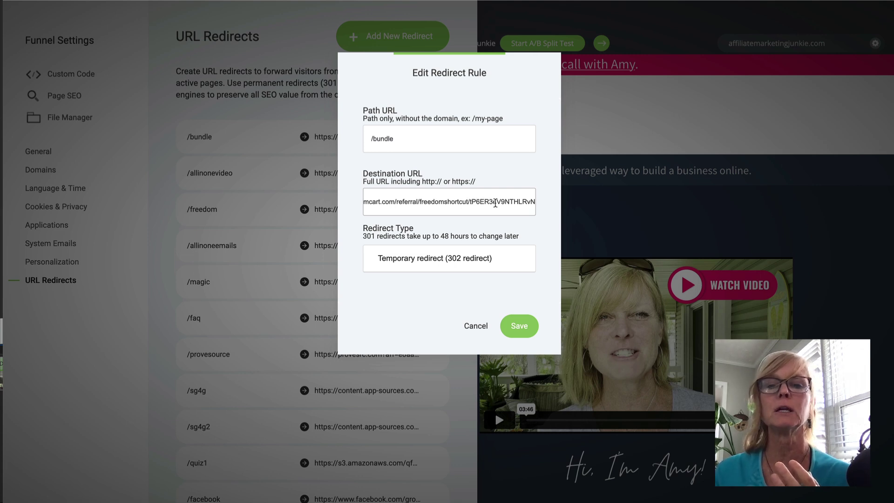
{"action": "key", "text": "Home"}
{"action": "key", "text": "Left"}
{"action": "key", "text": "Left"}
{"action": "key", "text": "Left"}
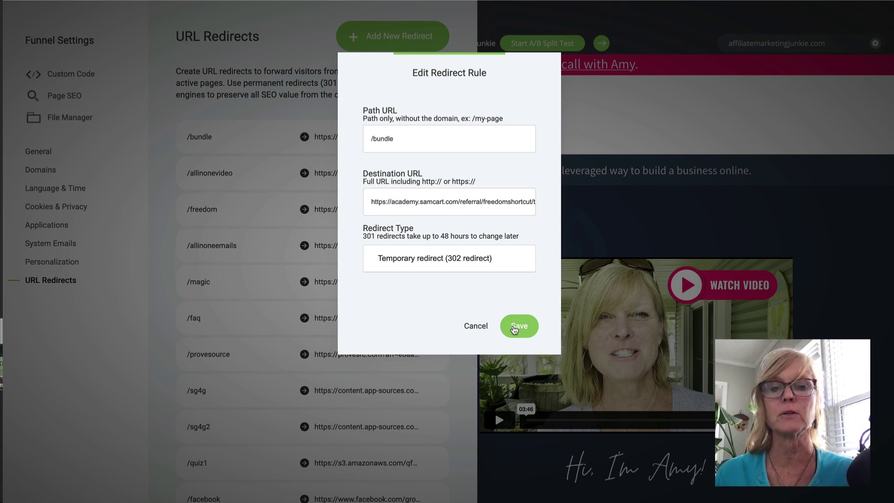
{"action": "left_click", "coordinate": [467, 326]}
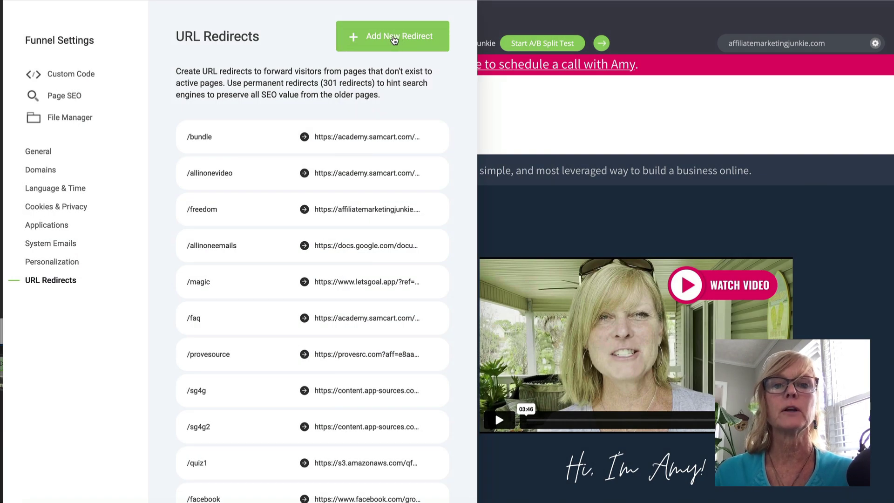
{"action": "left_click", "coordinate": [394, 39]}
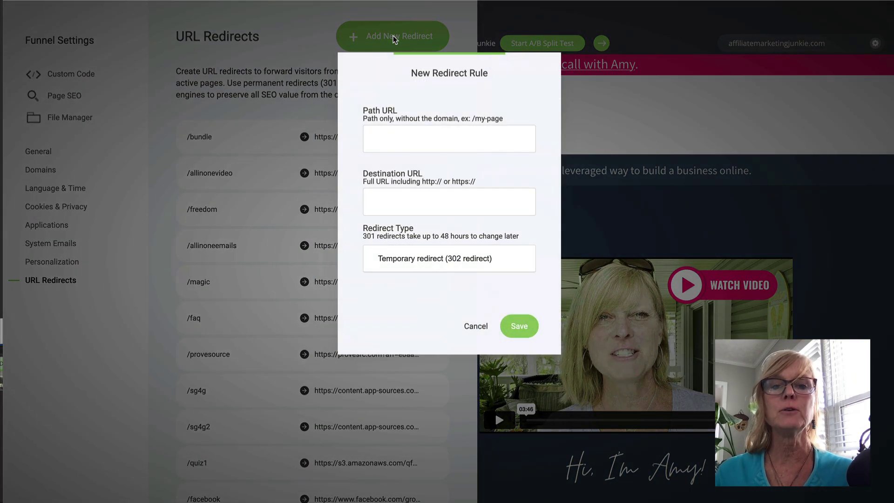
- Enter /qrcode as the new redirect rule's Path URL
{"action": "left_click", "coordinate": [389, 139]}
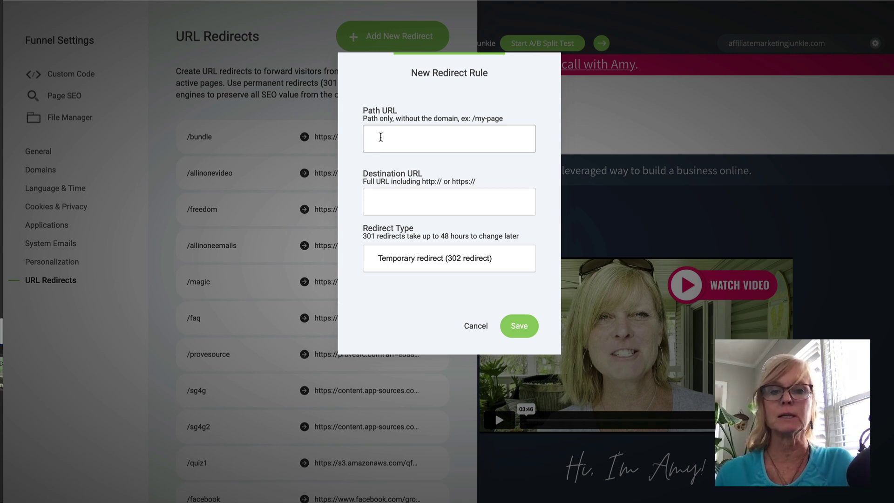
{"action": "type", "text": "/qrcode"}
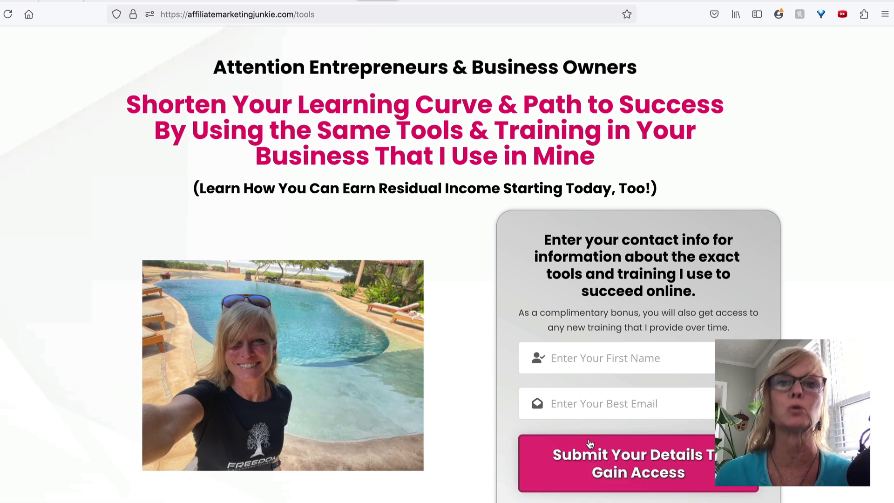
- Append ?t=facebookbio to the tools page address in the Firefox address bar
{"action": "left_click", "coordinate": [324, 13]}
{"action": "left_click", "coordinate": [324, 13]}
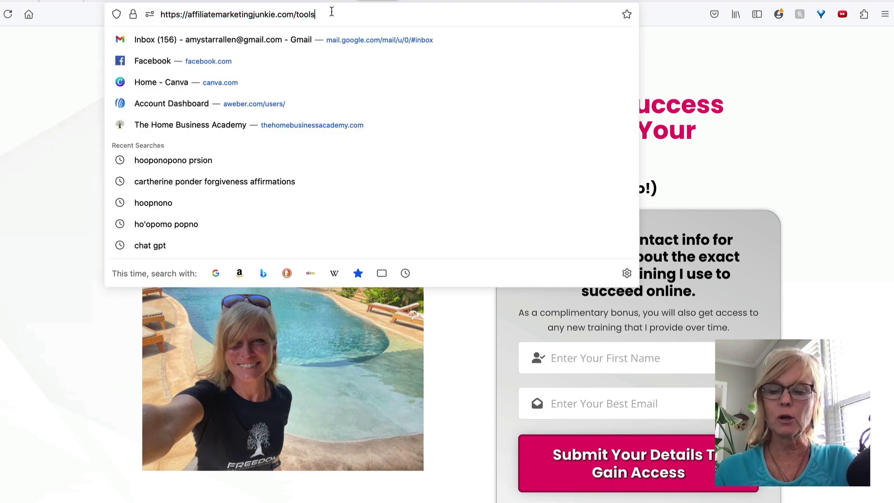
{"action": "type", "text": "?"}
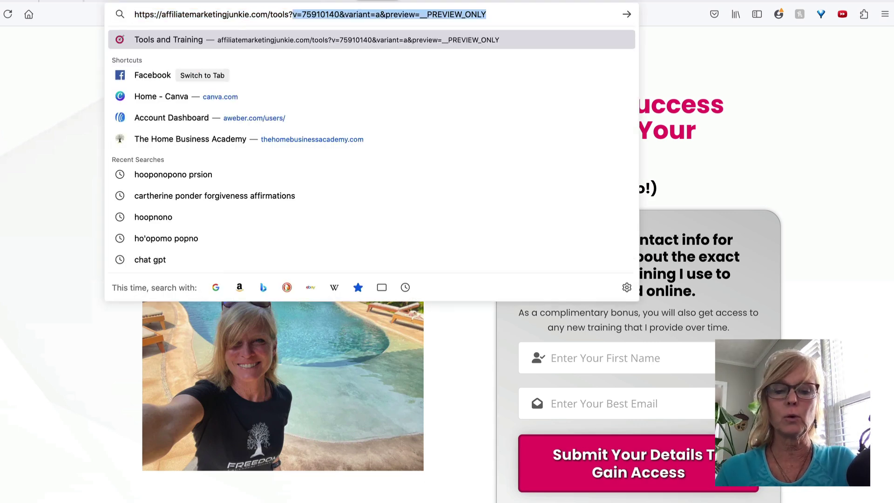
{"action": "type", "text": "t=facebookbio"}
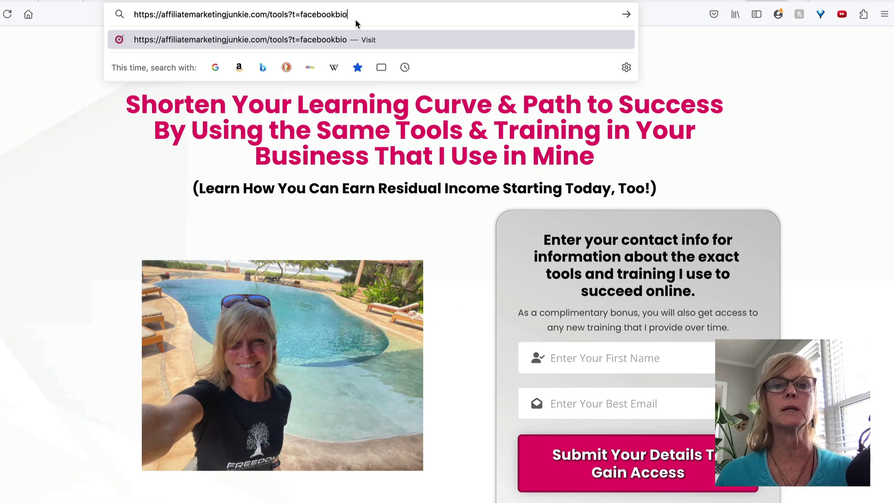
- Replace facebookbio with qrcode in the address and select the full tools?t=qrcode URL
{"action": "left_click_drag", "start_coordinate": [356, 13], "coordinate": [300, 12]}
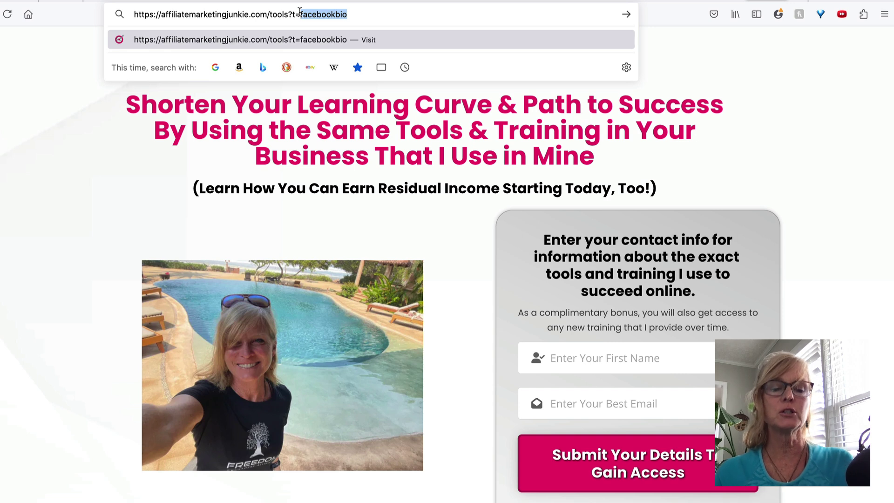
{"action": "type", "text": "qr"}
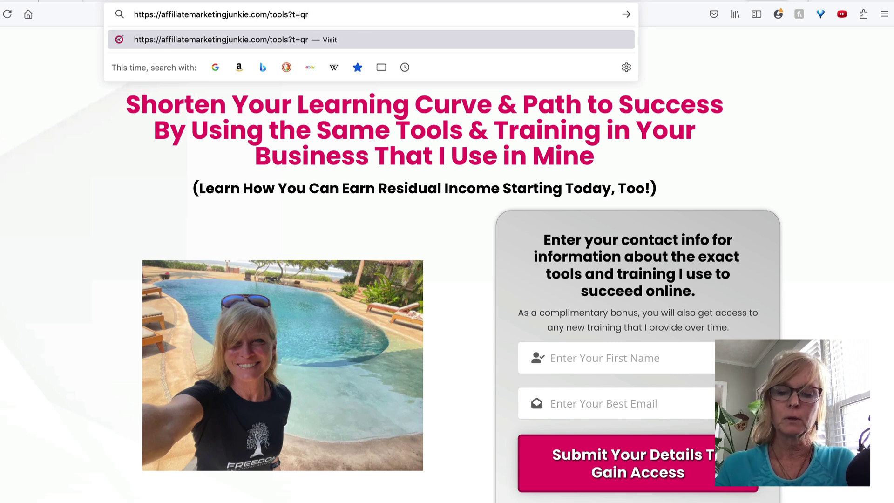
{"action": "type", "text": "code"}
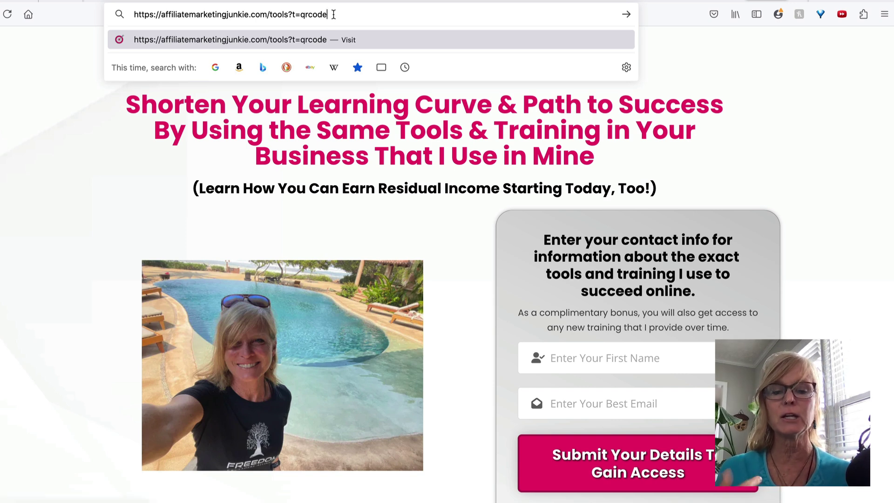
{"action": "left_click_drag", "start_coordinate": [334, 14], "coordinate": [132, 9]}
{"action": "key", "text": "ctrl+c"}
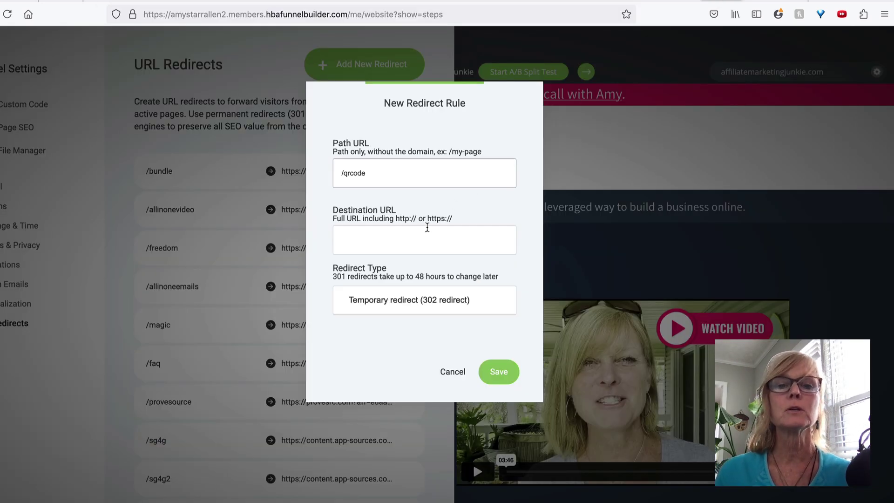
- Paste the tools?t=qrcode URL as destination, save the /qrcode redirect, and begin typing the short link
{"action": "left_click", "coordinate": [407, 239]}
{"action": "key", "text": "ctrl+v"}
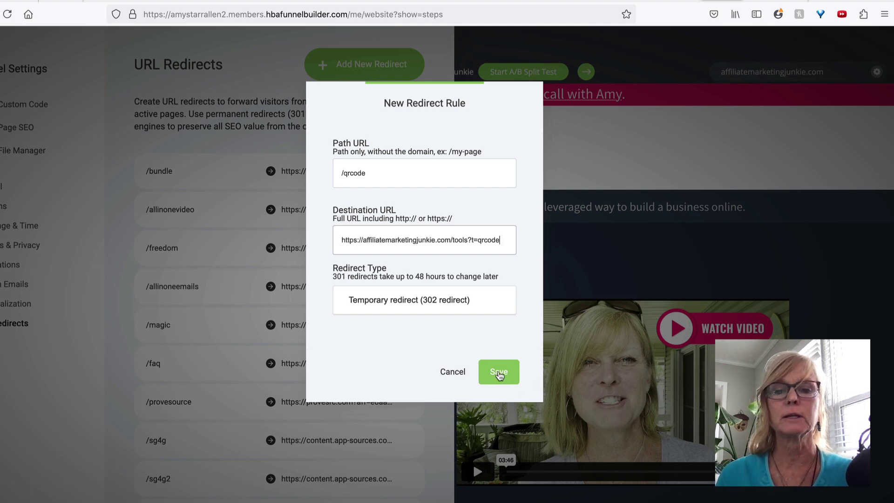
{"action": "left_click", "coordinate": [498, 373]}
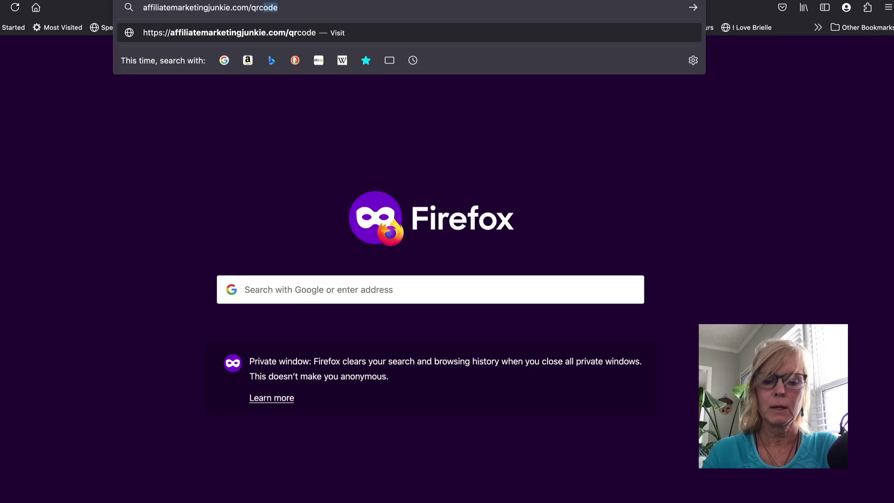
{"action": "type", "text": "de"}
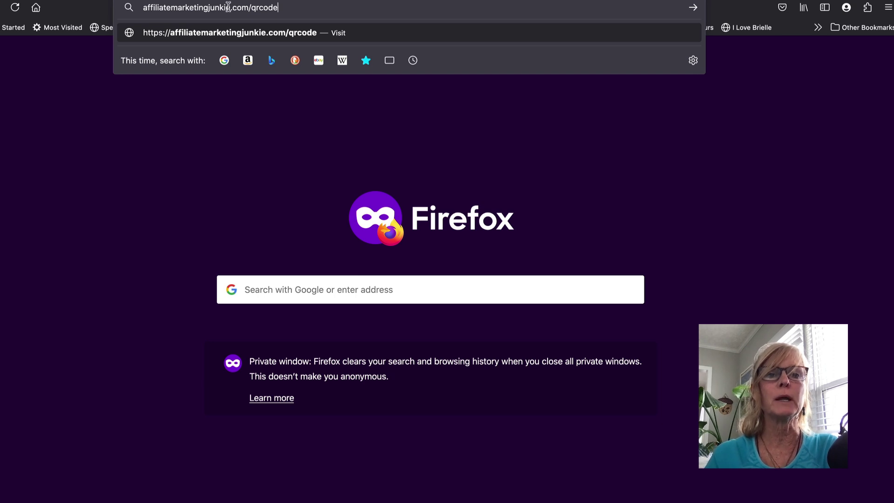
- Load affiliatemarketingjunkie.com/qrcode to confirm it redirects to tools?t=qrcode
{"action": "key", "text": "Return"}
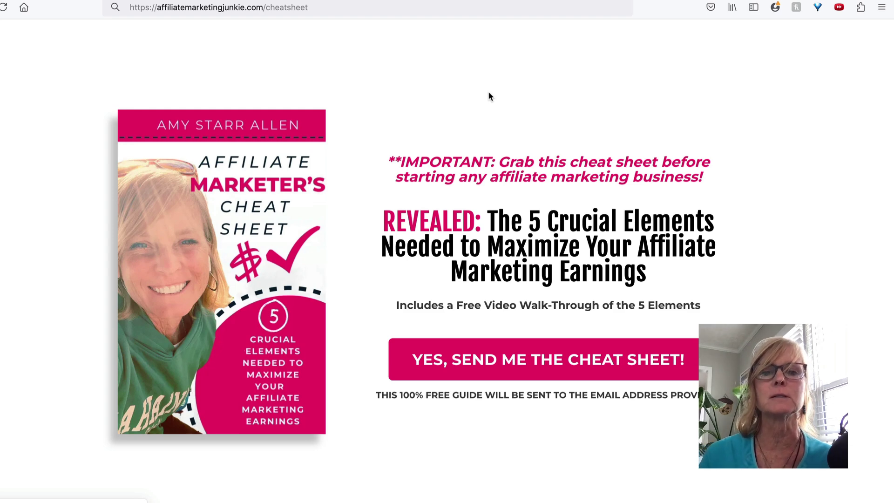
- Append ?t=qrcode to the cheatsheet address, copy it, and reopen the /qrcode redirect for editing
{"action": "left_click", "coordinate": [351, 10]}
{"action": "left_click", "coordinate": [351, 10]}
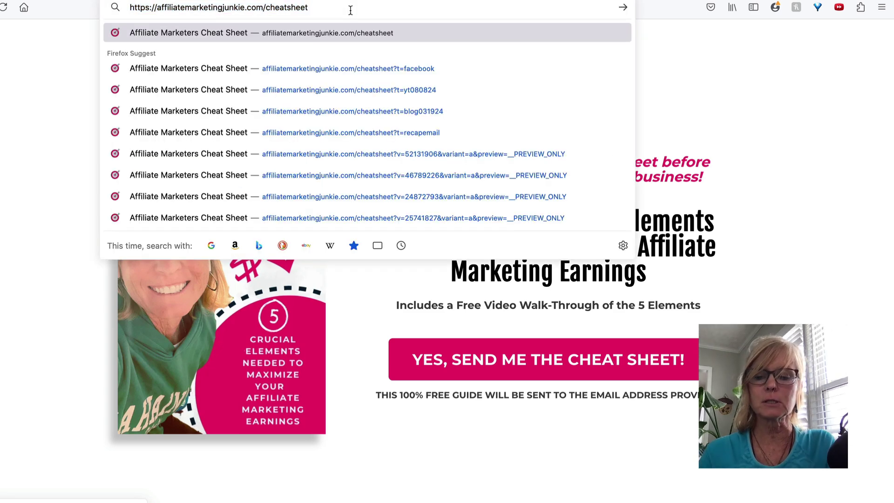
{"action": "type", "text": "?t=qrcode"}
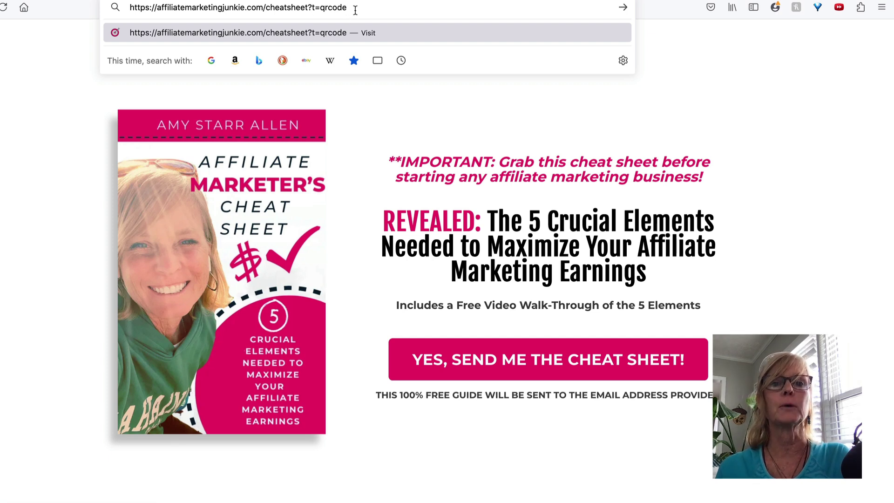
{"action": "left_click_drag", "start_coordinate": [353, 7], "coordinate": [129, 7]}
{"action": "key", "text": "super+c"}
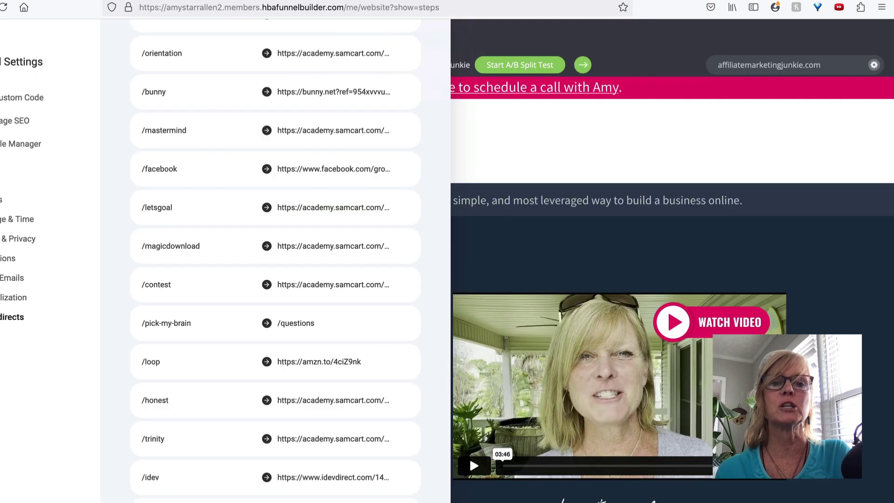
{"action": "key", "text": "ctrl+Tab"}
{"action": "left_click", "coordinate": [403, 447]}
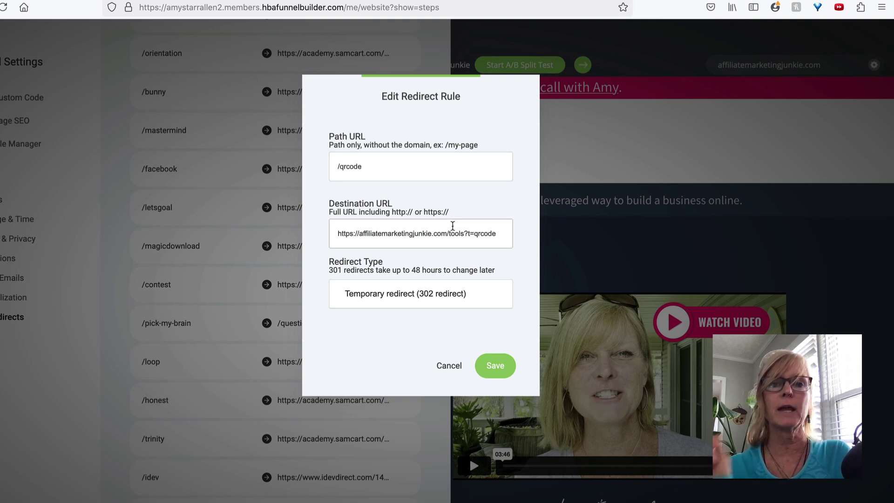
- Replace the /qrcode redirect's destination with the copied cheatsheet?t=qrcode address and save
{"action": "left_click", "coordinate": [502, 236]}
{"action": "left_click_drag", "start_coordinate": [502, 236], "coordinate": [347, 225]}
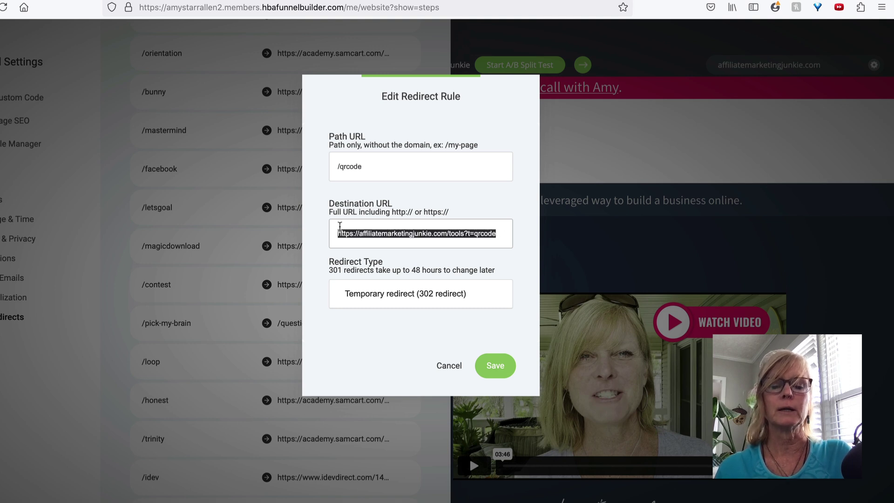
{"action": "key", "text": "BackSpace"}
{"action": "key", "text": "super+v"}
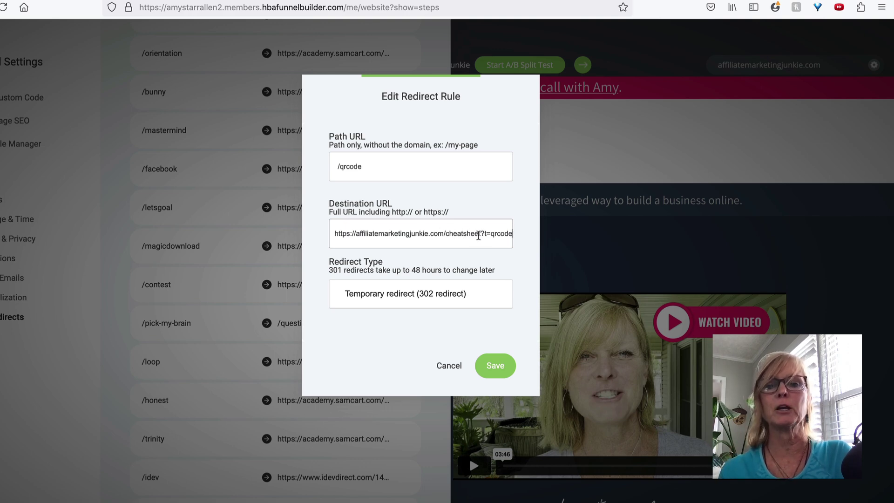
{"action": "left_click", "coordinate": [496, 368]}
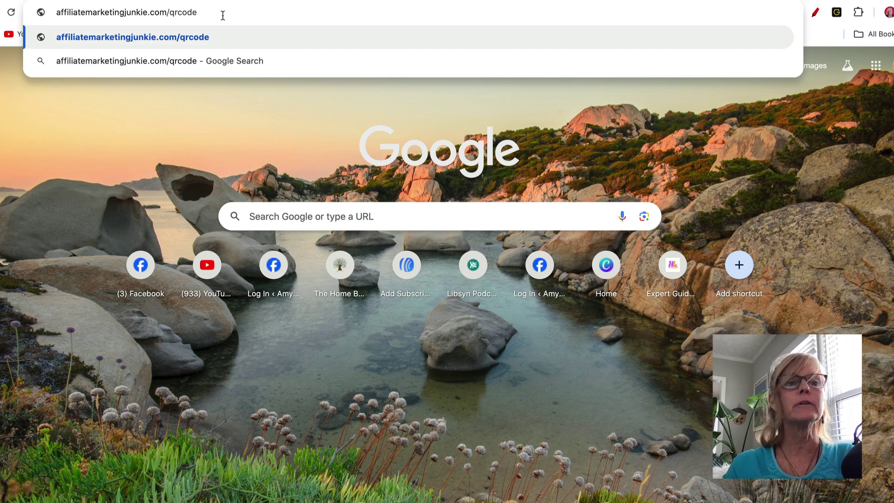
- Load affiliatemarketingjunkie.com/qrcode in Chrome to test the redirect
{"action": "key", "text": "Return"}
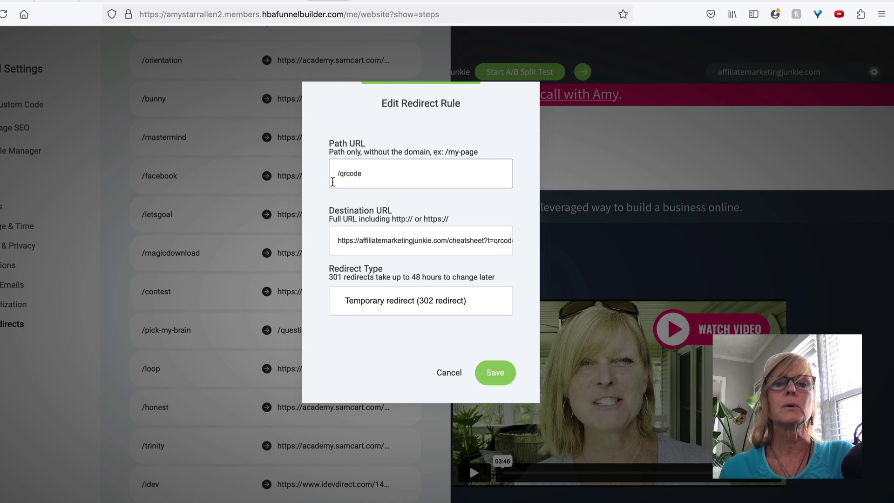
- Review the /qrcode path field in the Edit Redirect Rule dialog
{"action": "left_click", "coordinate": [360, 173]}
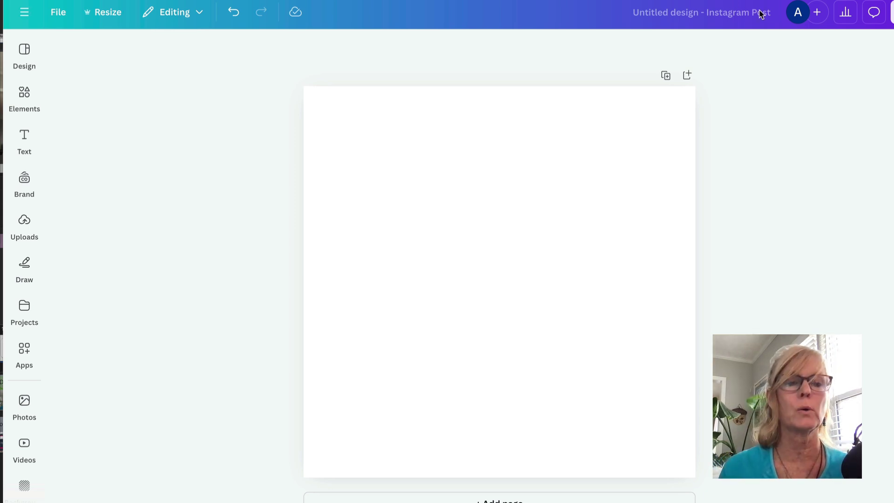
- Search Canva's Elements library for 'qr code'
{"action": "left_click", "coordinate": [24, 92]}
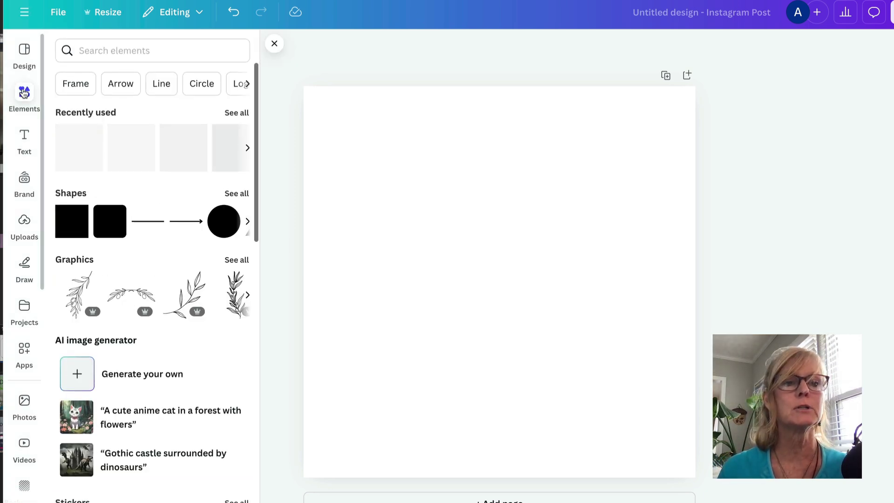
{"action": "left_click", "coordinate": [96, 53]}
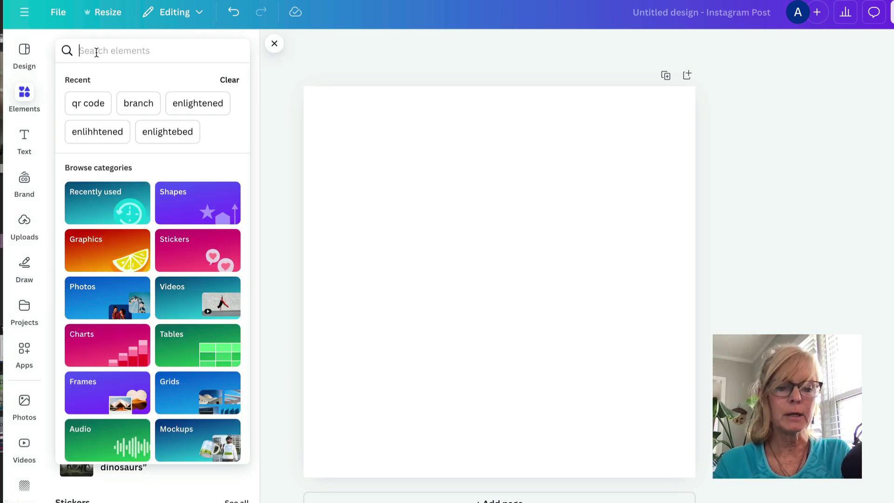
{"action": "type", "text": "qr code"}
{"action": "key", "text": "Return"}
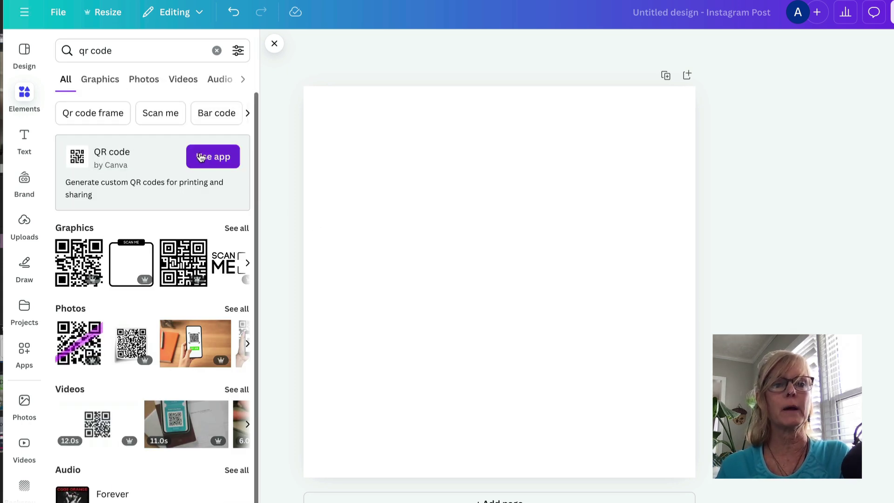
- Open the QR code app and enter the affiliatemarketingjunkie.com/cheatsheet?t=qrco link as its URL
{"action": "left_click", "coordinate": [213, 161]}
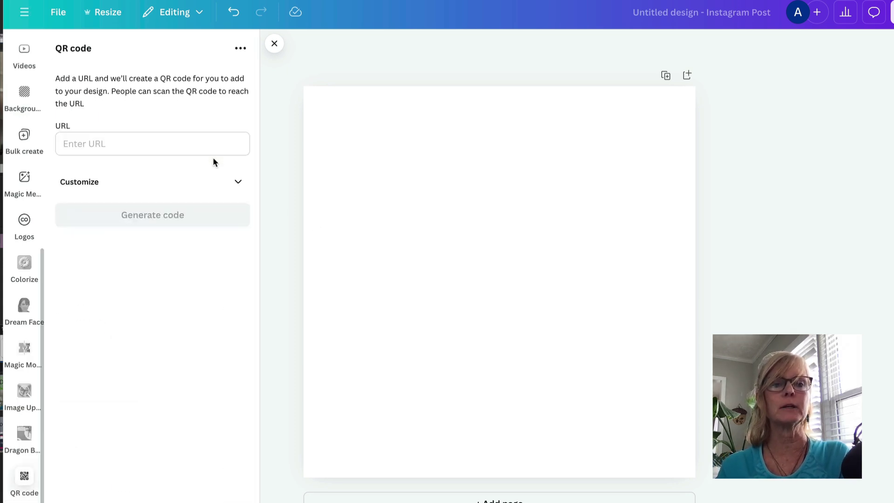
{"action": "left_click", "coordinate": [95, 141]}
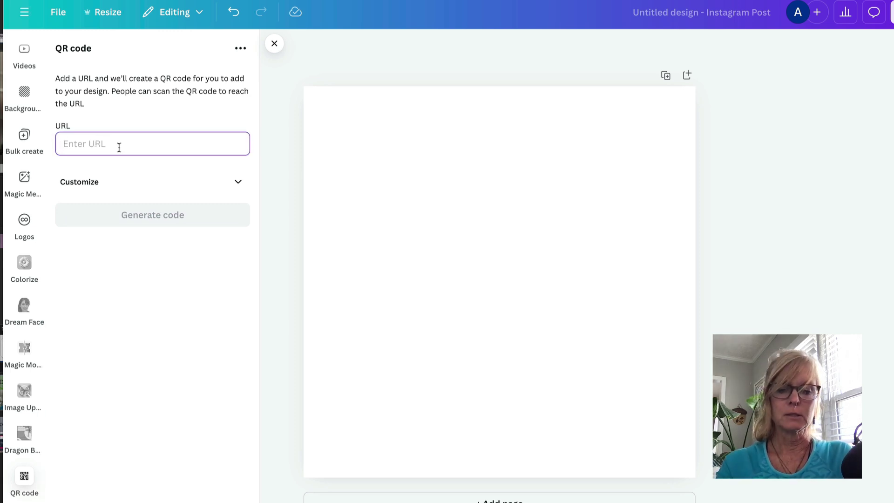
{"action": "type", "text": "https"}
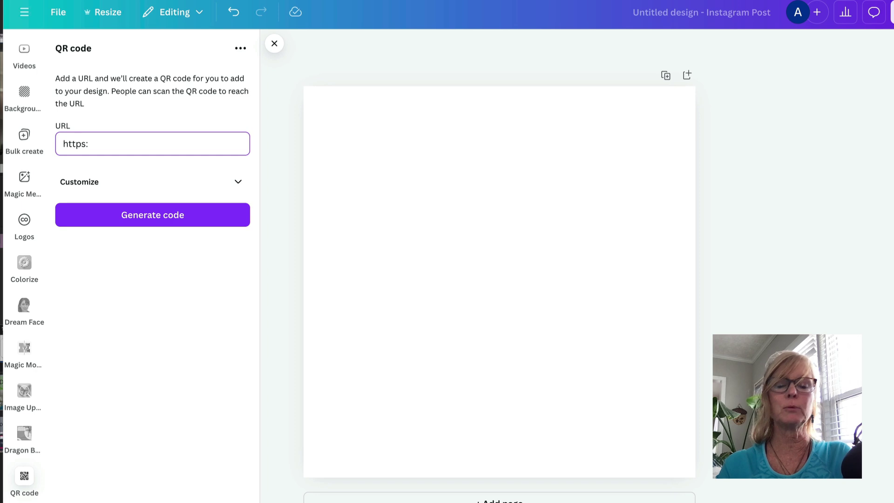
{"action": "type", "text": "://"}
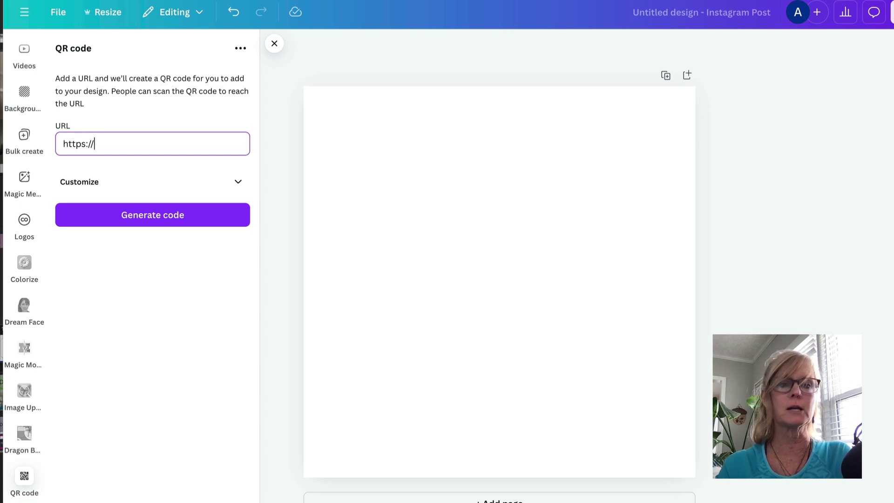
{"action": "type", "text": "affili"}
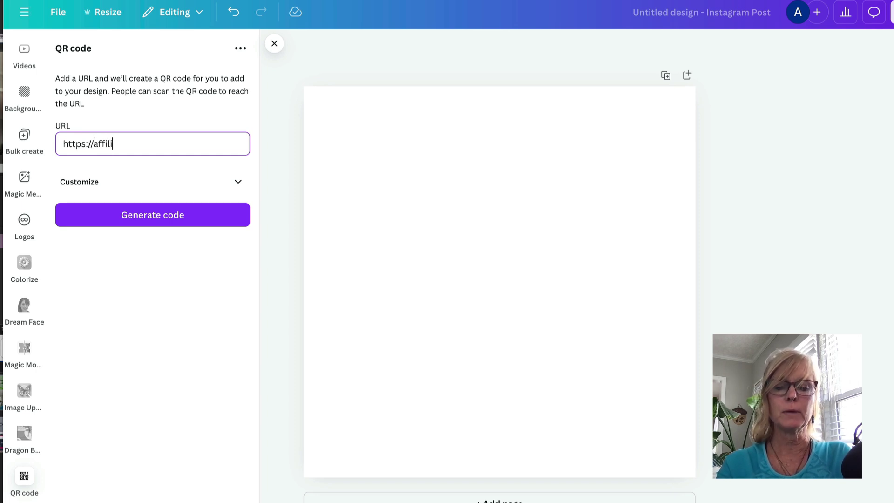
{"action": "type", "text": "atemarke"}
{"action": "type", "text": "tin"}
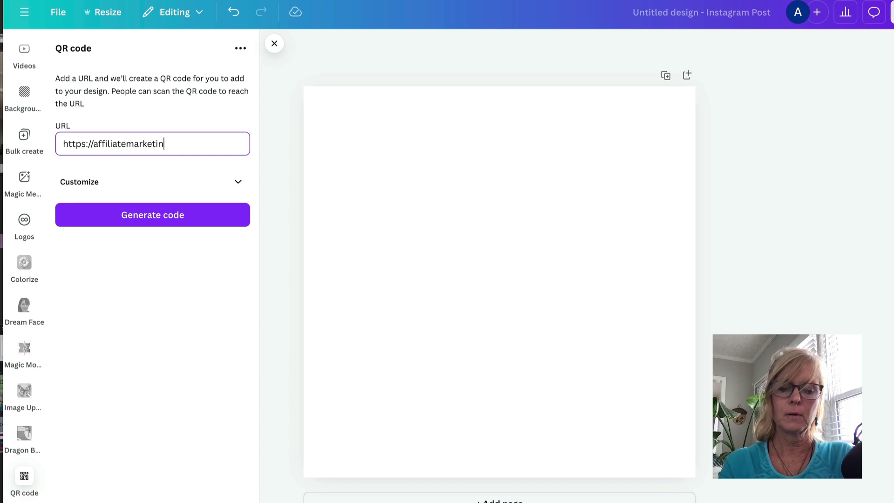
{"action": "type", "text": "gjunkie.com"}
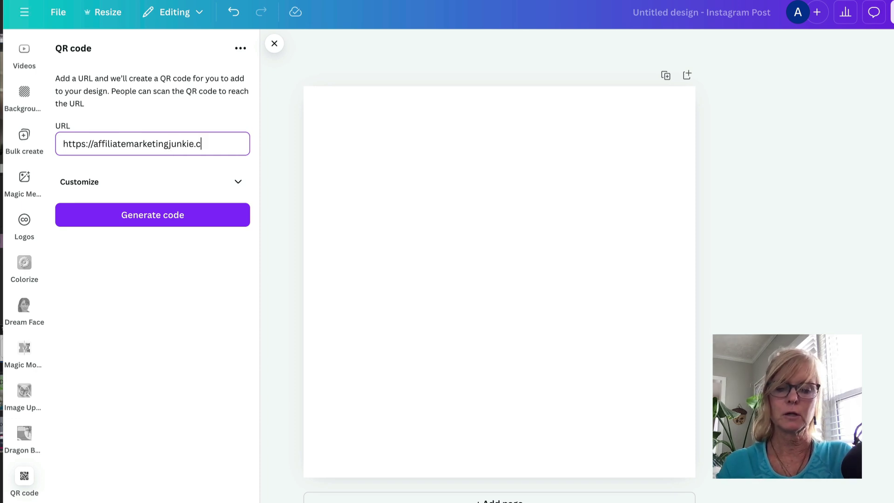
{"action": "type", "text": "/cheatsheet?t="}
{"action": "type", "text": "qrcode"}
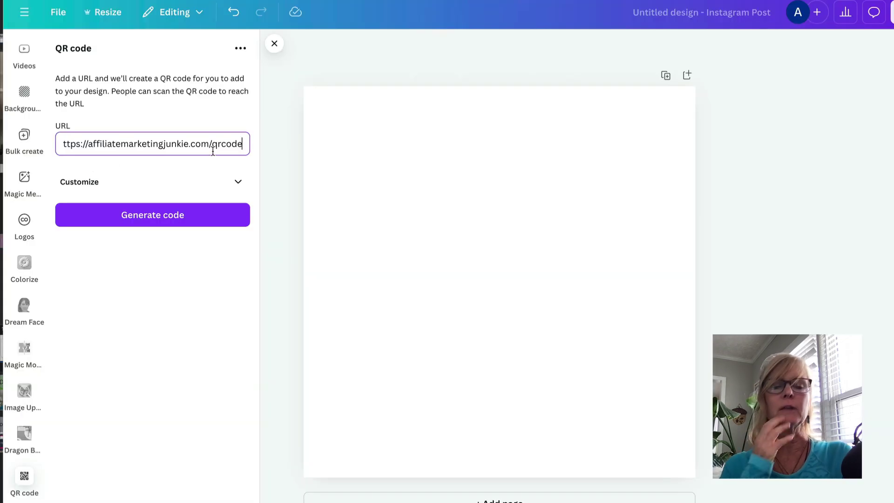
- Generate the QR code onto the post and drag its corners to enlarge it to about 975×975
{"action": "left_click", "coordinate": [146, 221]}
{"action": "left_click", "coordinate": [438, 146]}
{"action": "left_click", "coordinate": [459, 231]}
{"action": "left_click_drag", "start_coordinate": [421, 204], "coordinate": [310, 108]}
{"action": "left_click_drag", "start_coordinate": [578, 360], "coordinate": [679, 459]}
{"action": "left_click", "coordinate": [682, 343]}
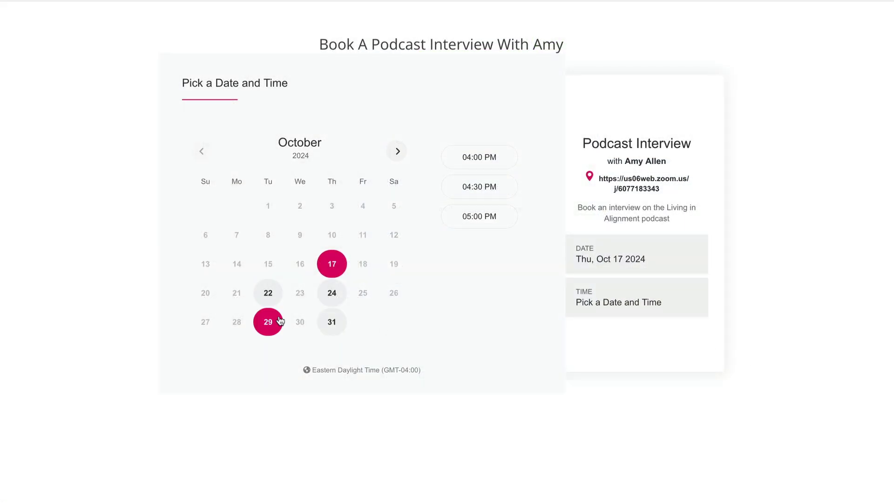
{"action": "left_click", "coordinate": [278, 320]}
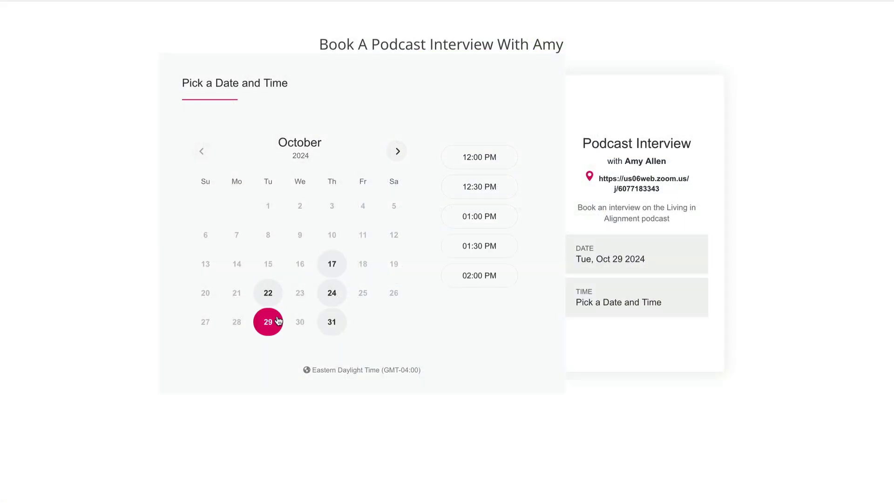
{"action": "left_click", "coordinate": [492, 188]}
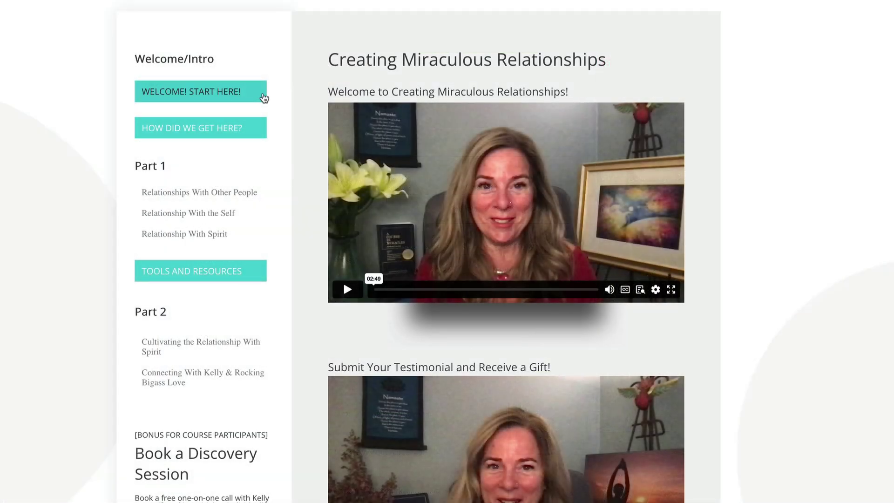
{"action": "left_click", "coordinate": [191, 127]}
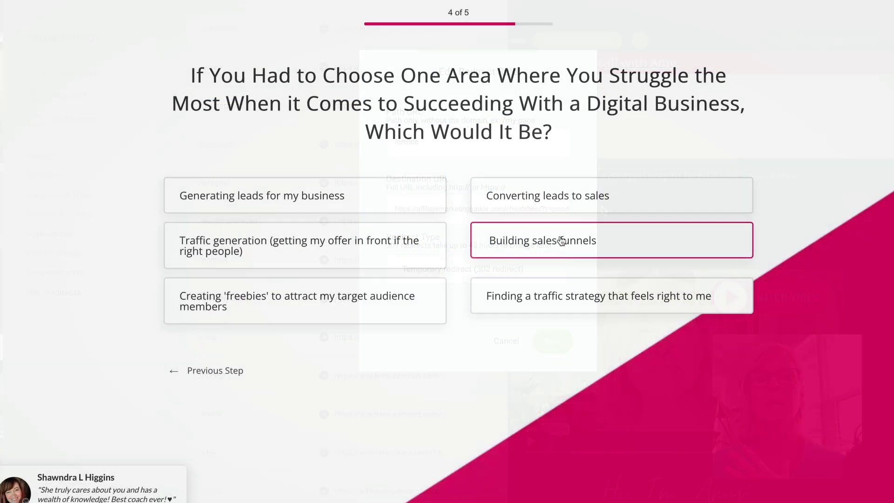
{"action": "left_click", "coordinate": [515, 236]}
{"action": "left_click", "coordinate": [469, 319]}
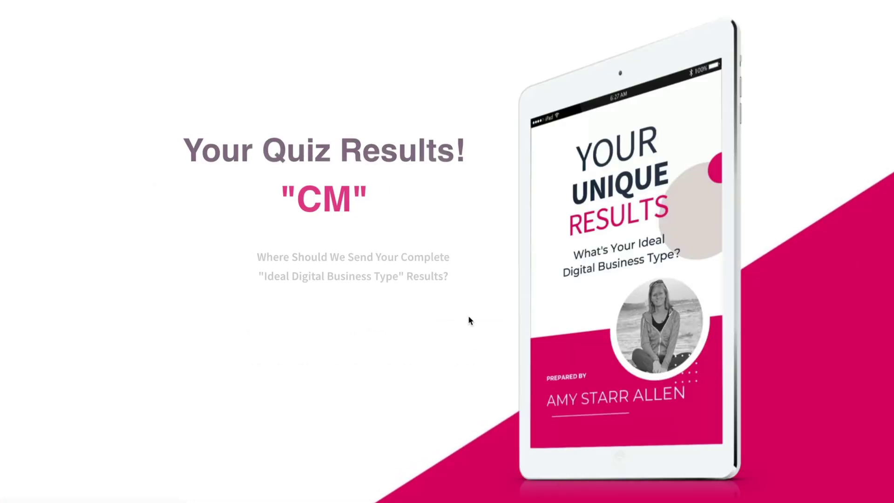